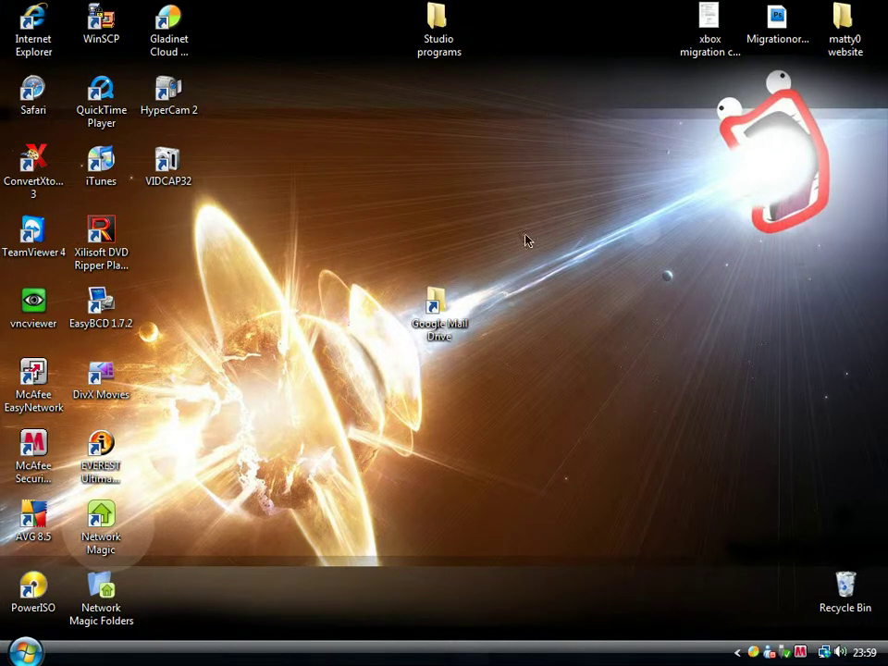
Launch Internet Explorer and search Google for 'gmail'
double_click(6, 18)
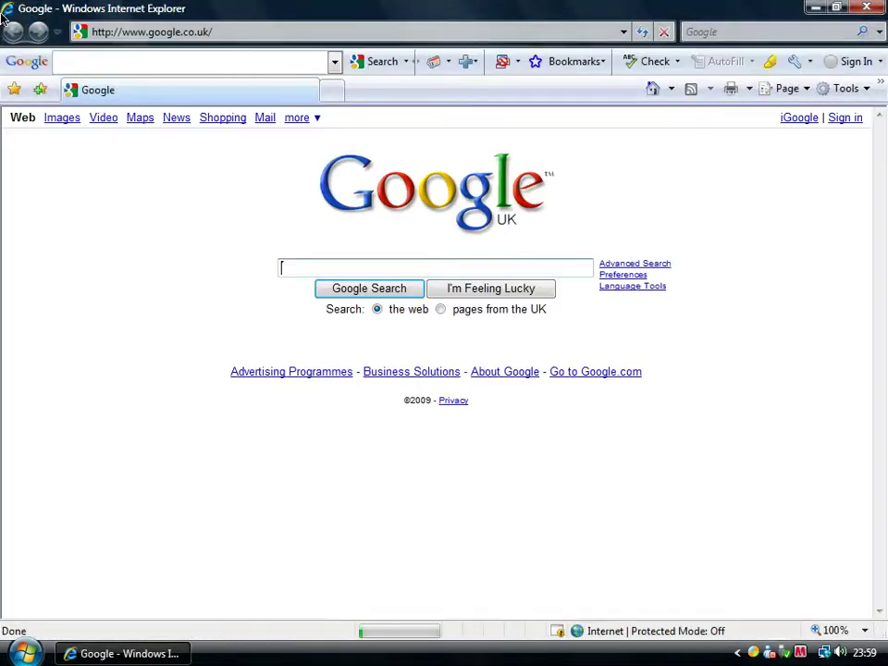
text(gmail)
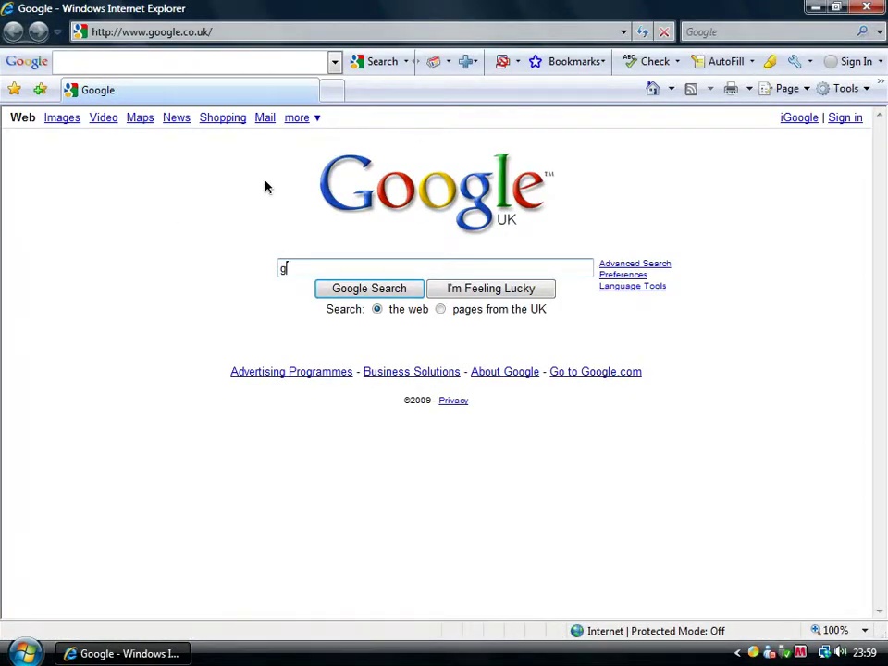
key(Return)
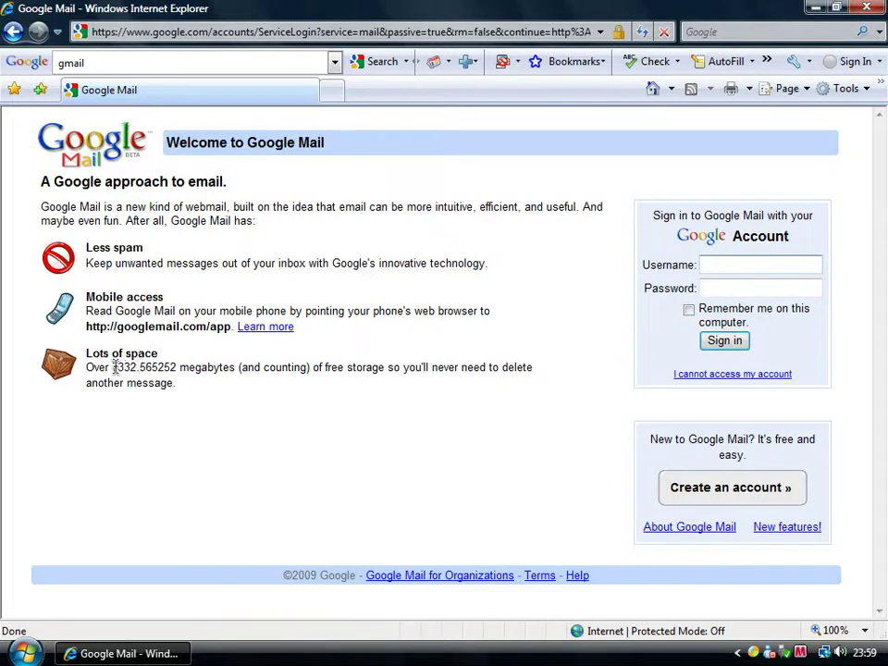
Highlight the free-storage megabyte figure on the Google Mail welcome page
drag(112, 367, 174, 368)
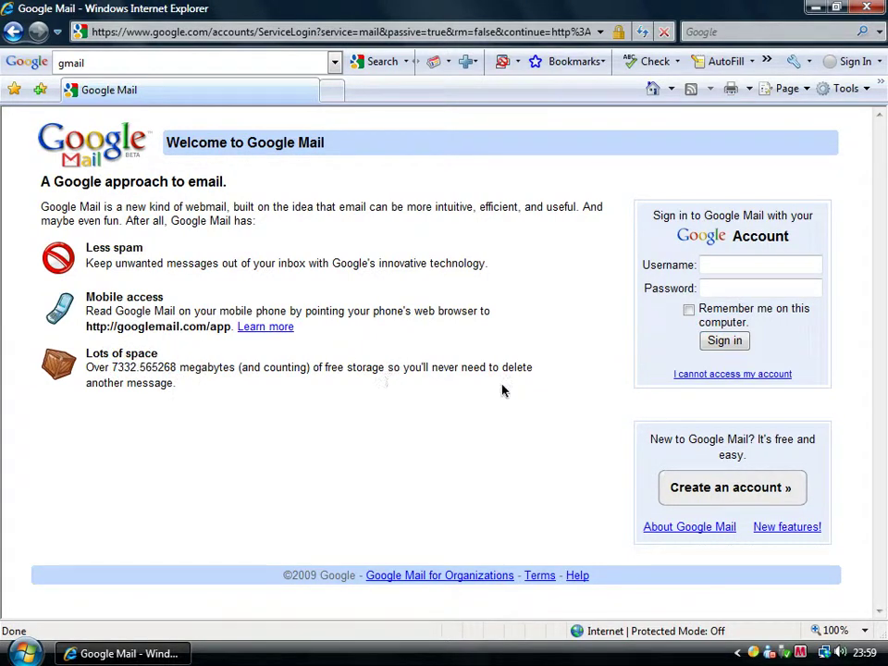
drag(460, 368, 511, 401)
drag(115, 367, 156, 389)
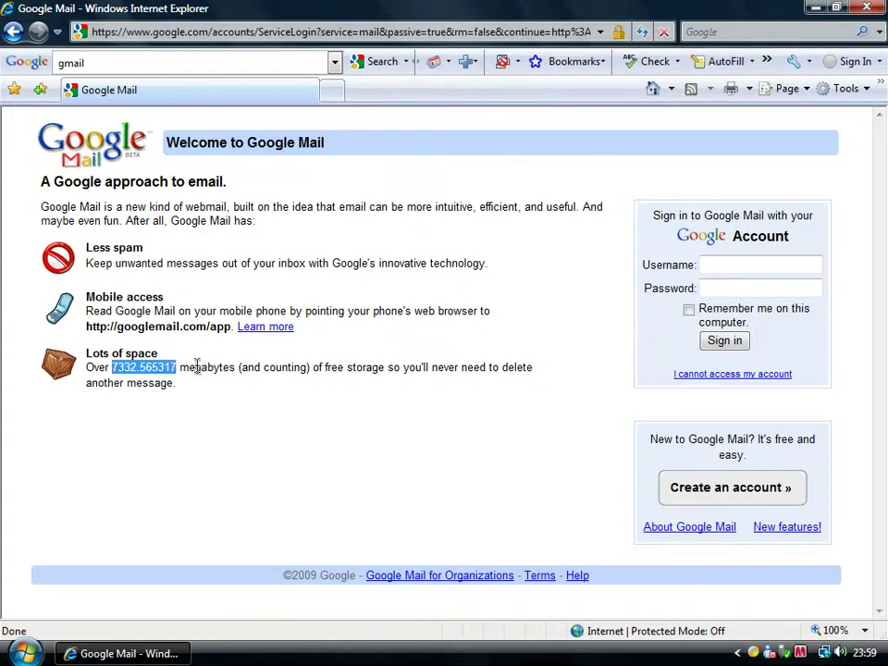
click(177, 370)
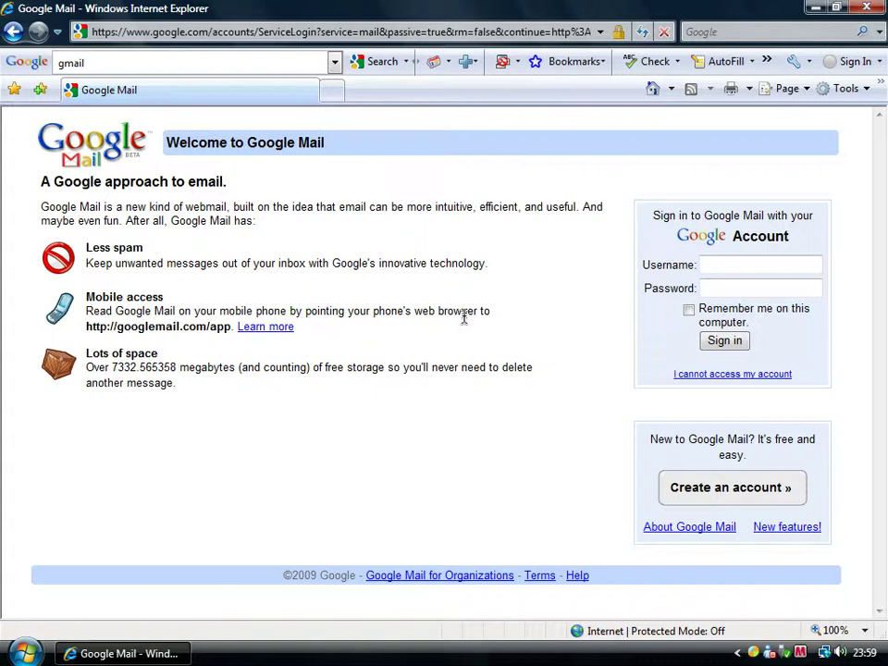
click(710, 490)
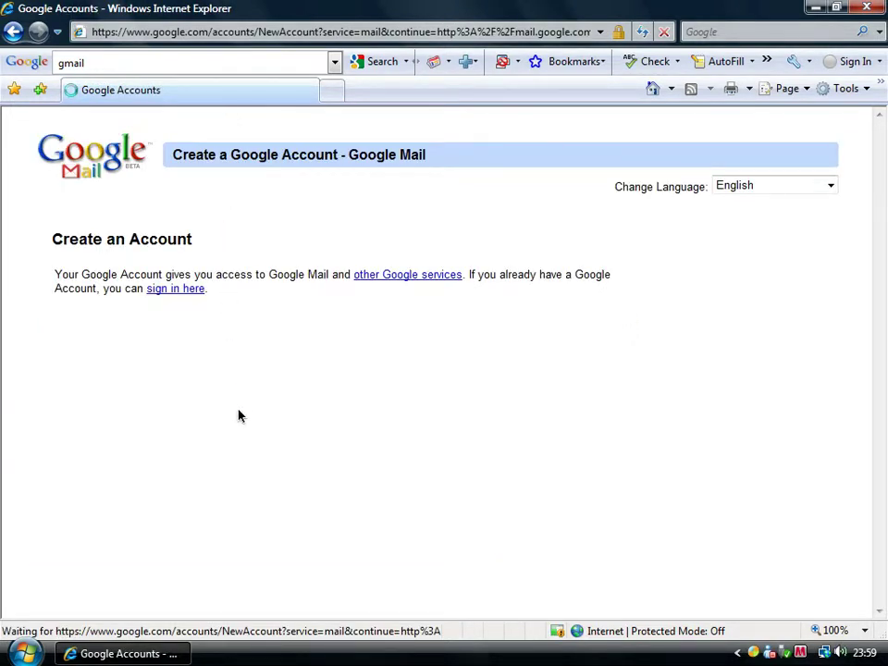
scroll(291, 370, down, 3)
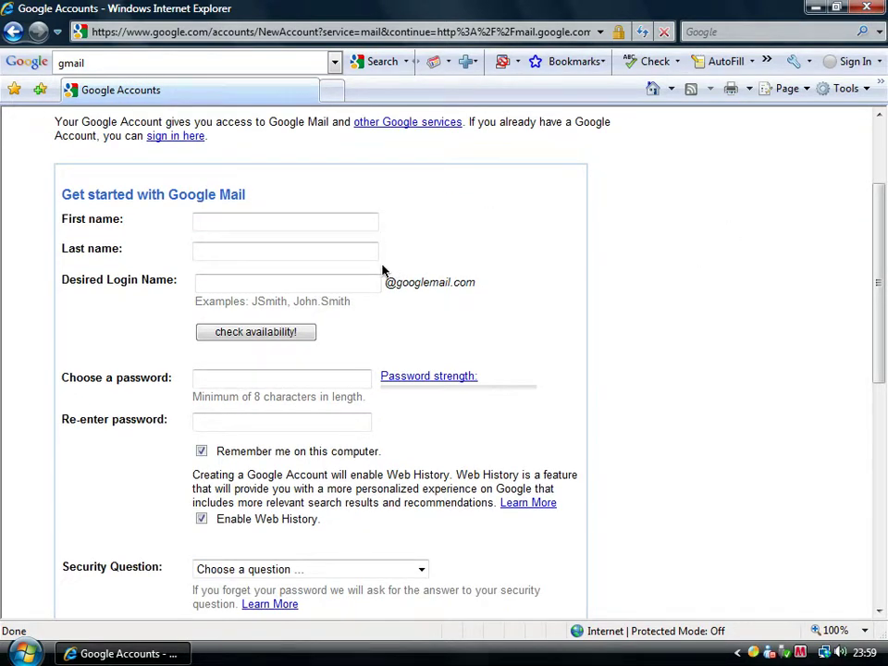
scroll(460, 232, down, 4)
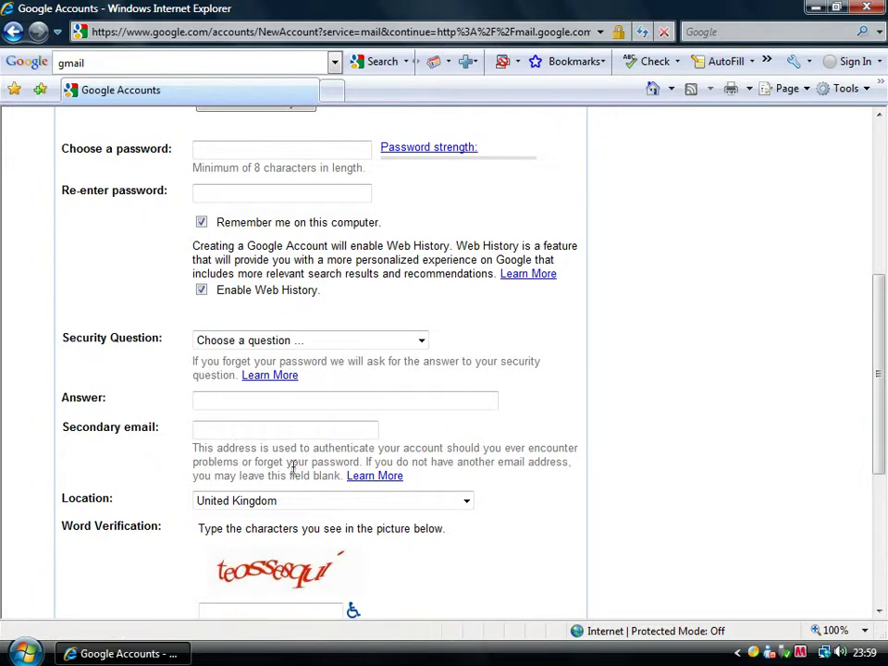
scroll(327, 436, down, 5)
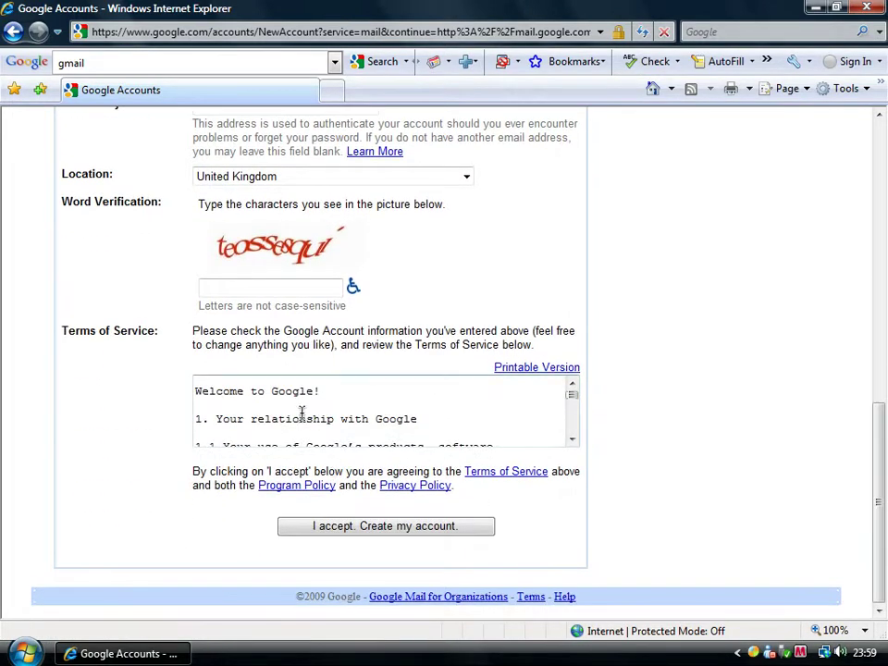
scroll(246, 412, up, 12)
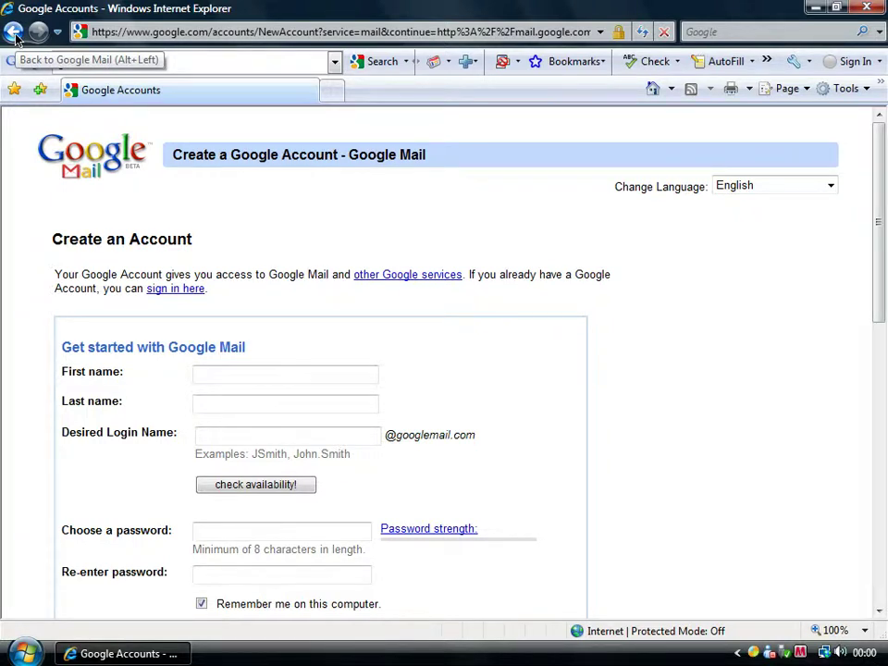
click(13, 33)
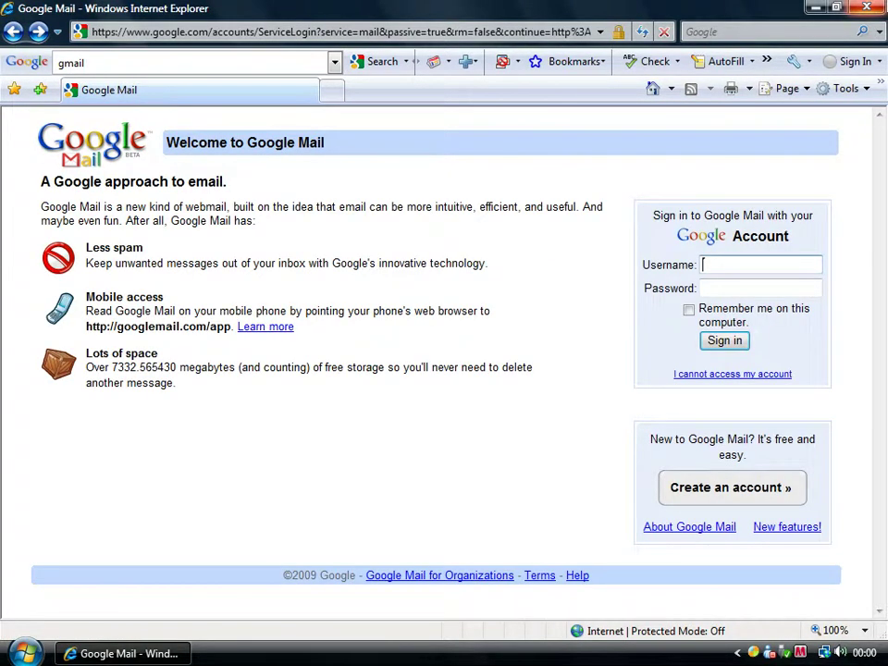
Close the browser, run Setup from the gmailfs113 folder, and close the GMail Drive info window
key(alt+F4)
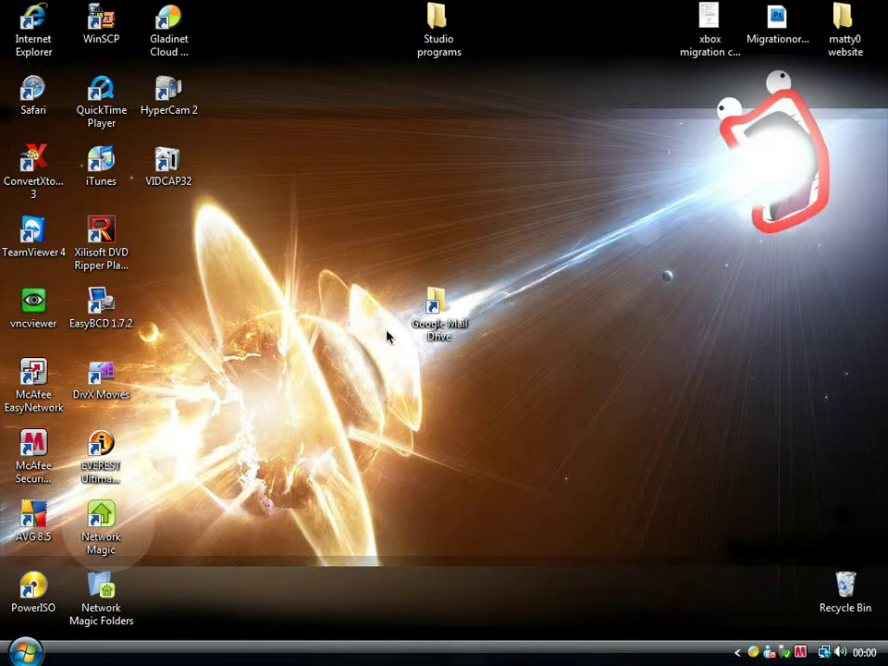
double_click(435, 310)
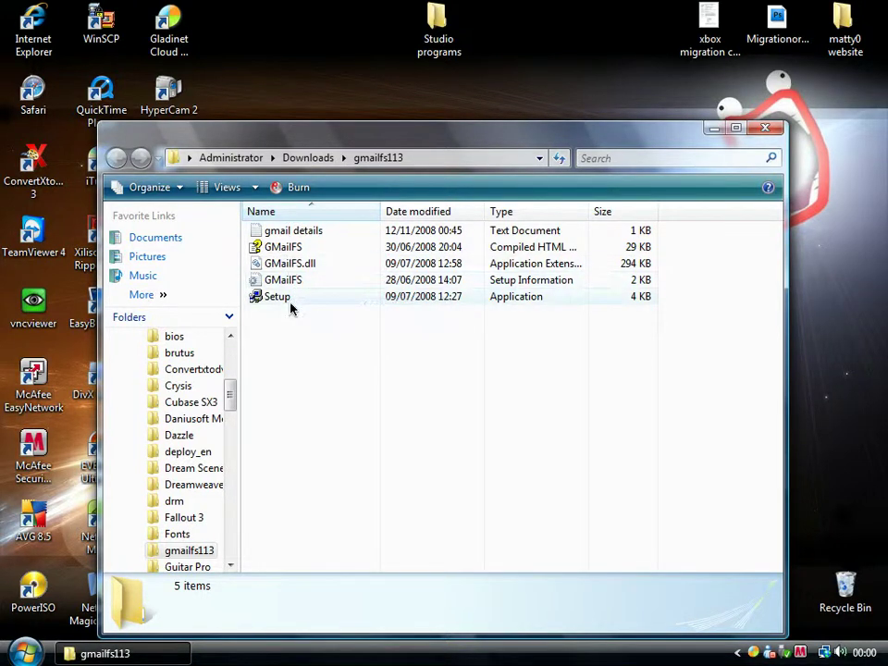
double_click(277, 297)
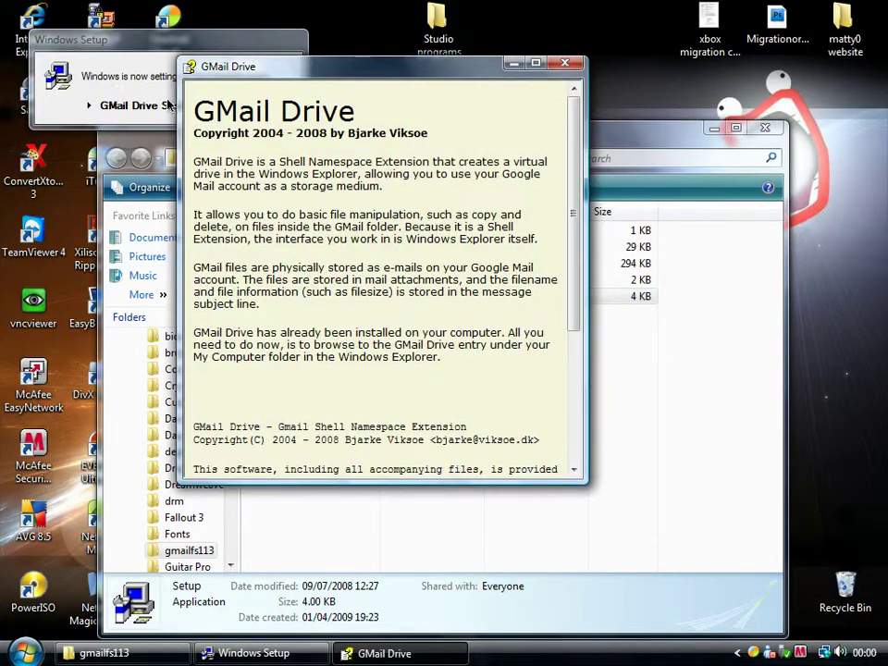
drag(239, 85, 175, 107)
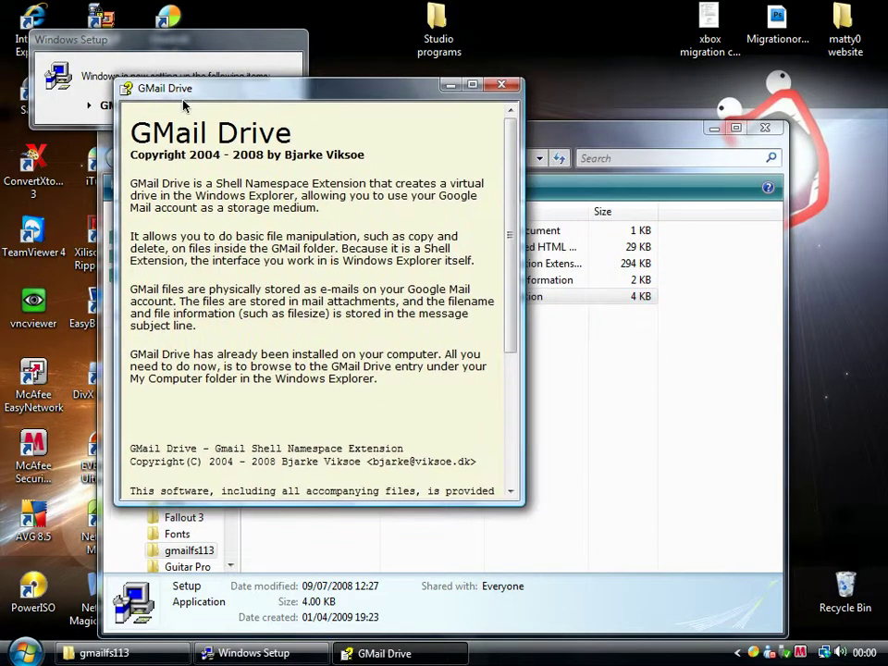
drag(512, 227, 512, 229)
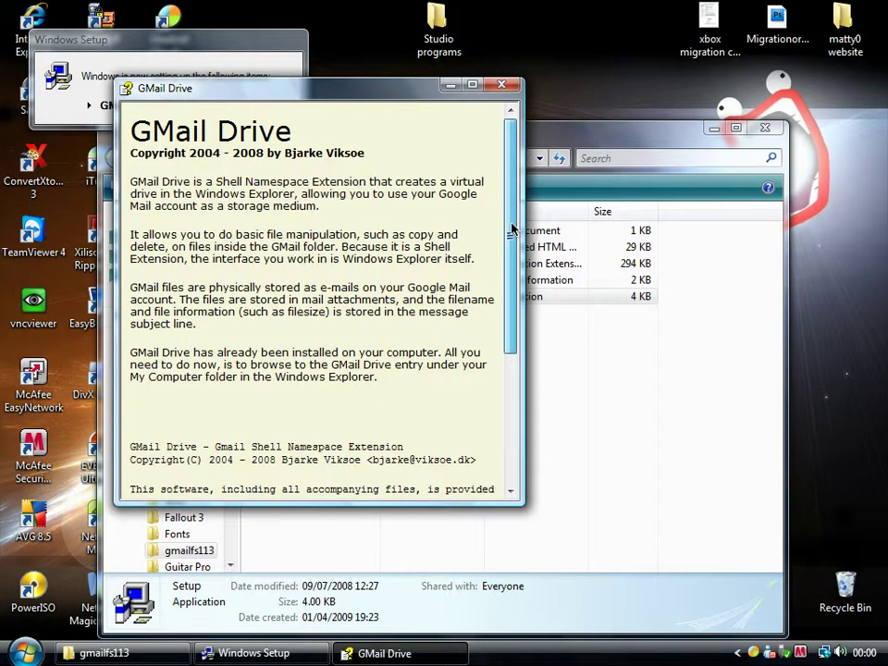
click(514, 91)
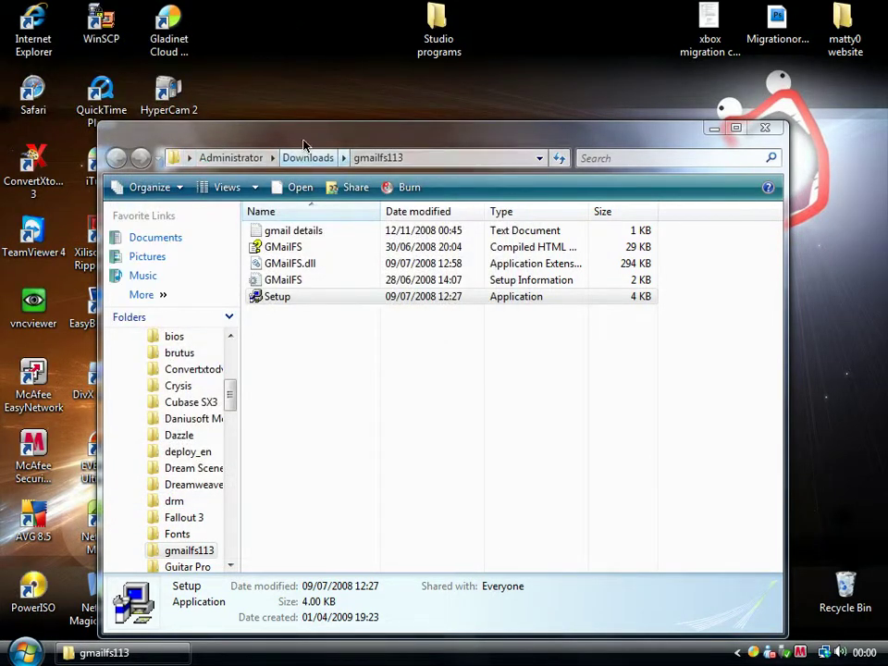
Minimize the gmailfs113 window and open Computer from the Start menu
click(714, 128)
key(super)
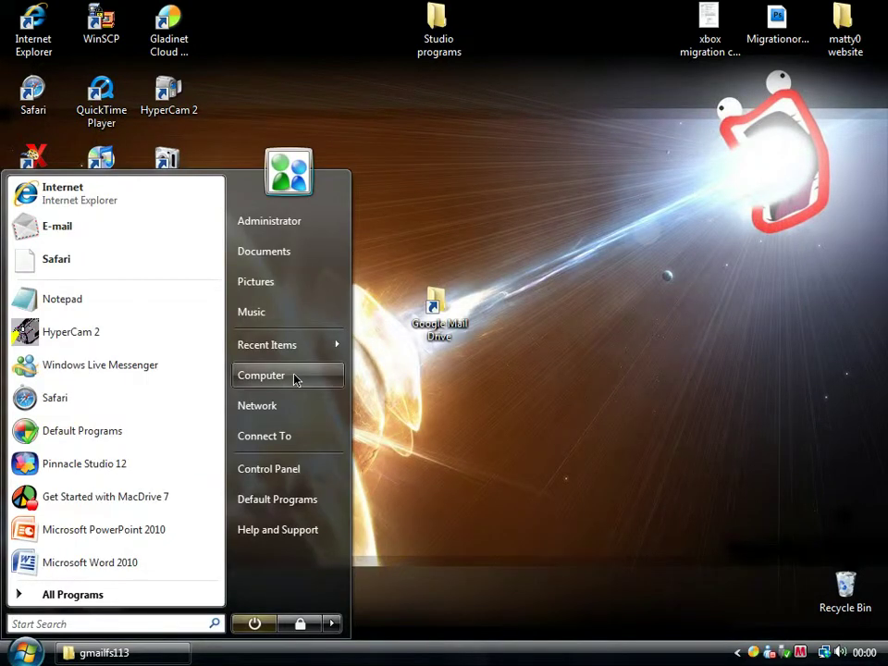
click(293, 375)
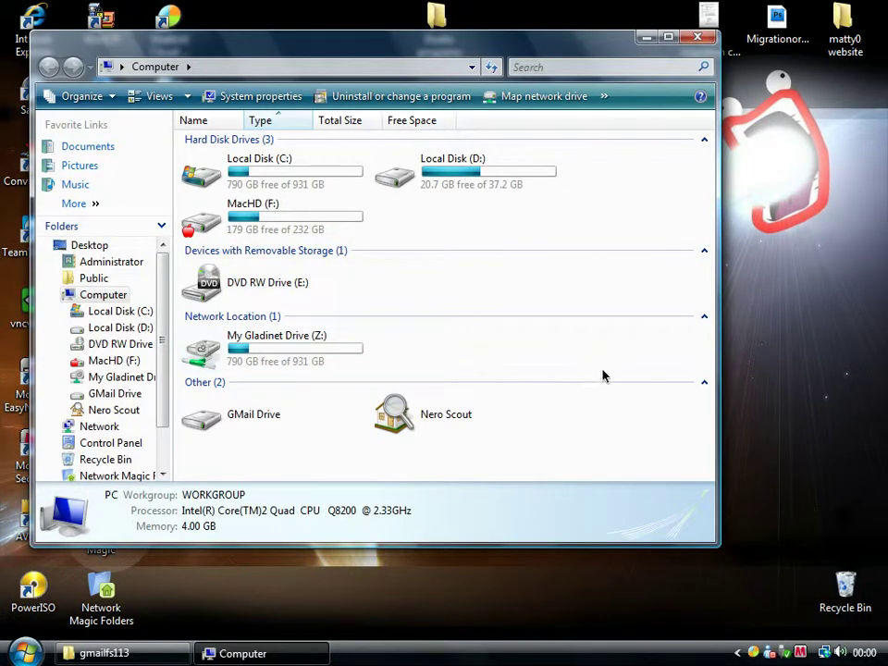
Log on to GMail Drive with the Gmail username and password, Auto Login ticked
double_click(234, 424)
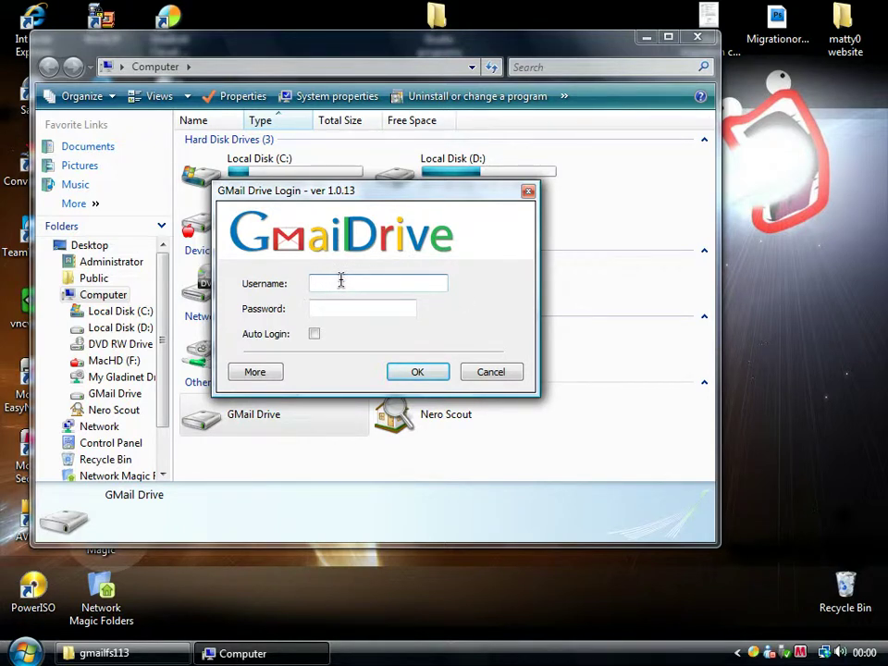
click(340, 305)
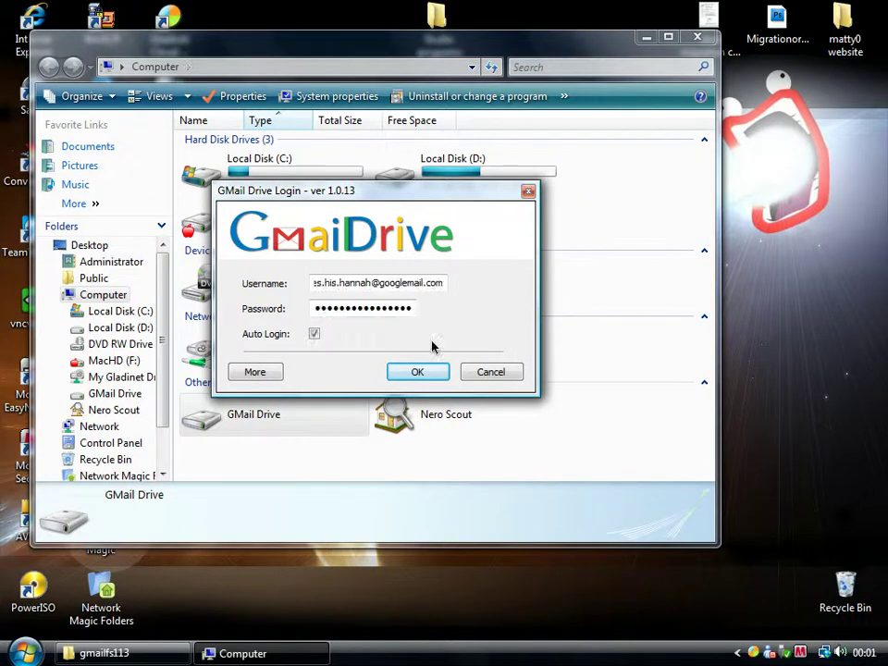
drag(346, 283, 578, 283)
click(406, 307)
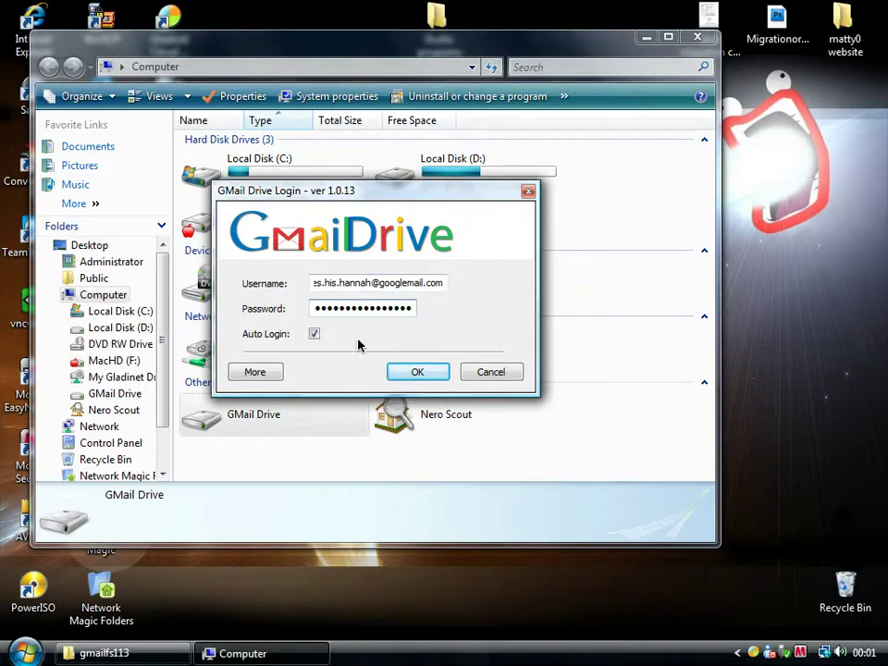
click(434, 371)
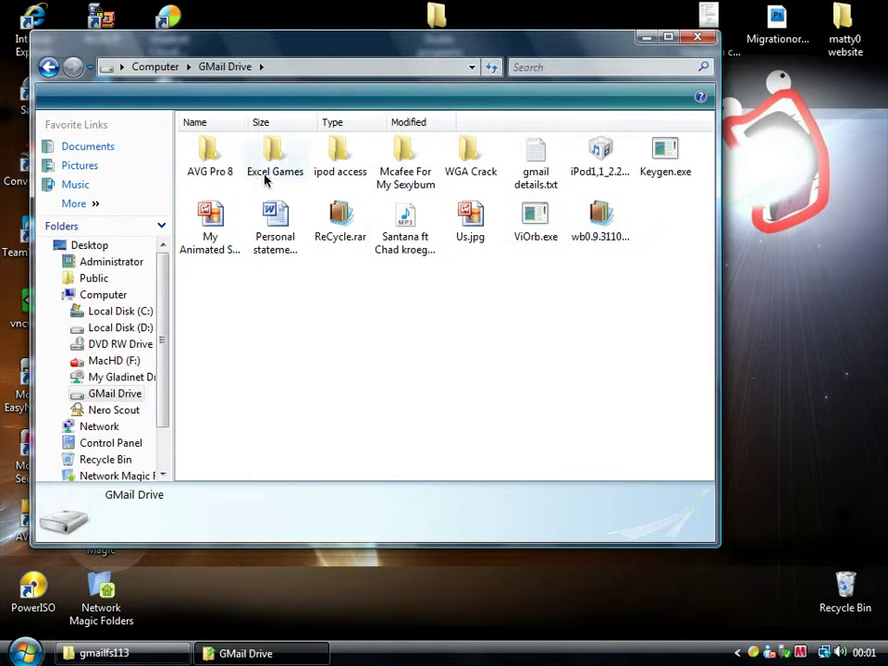
Open GMail Drive from the Computer drives list
click(160, 74)
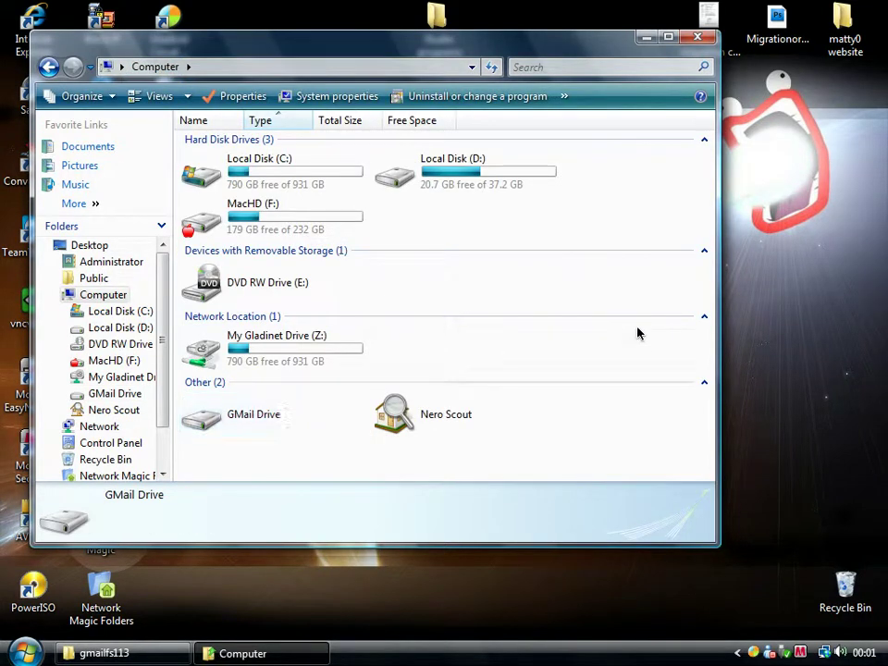
double_click(236, 414)
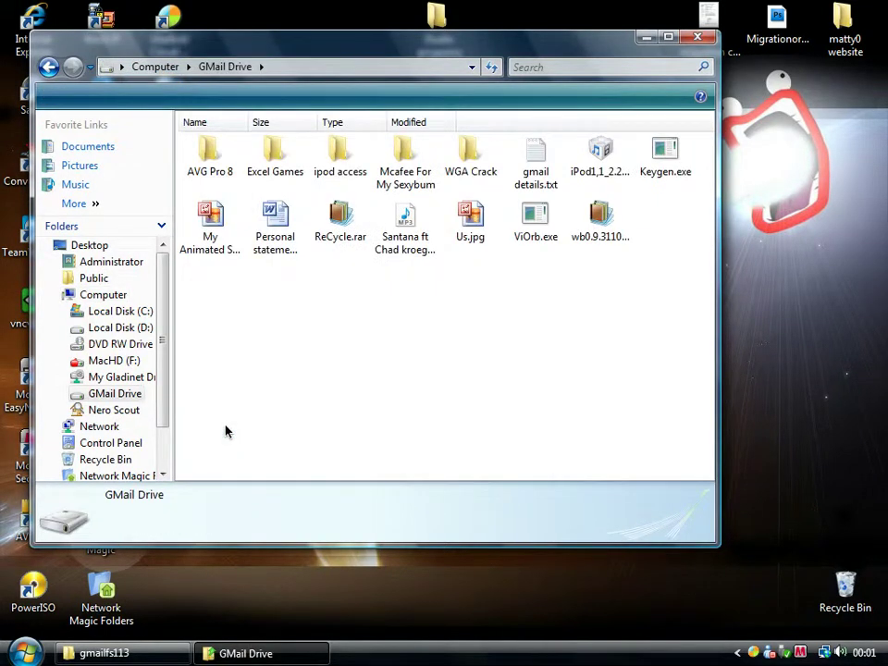
drag(190, 51, 278, 83)
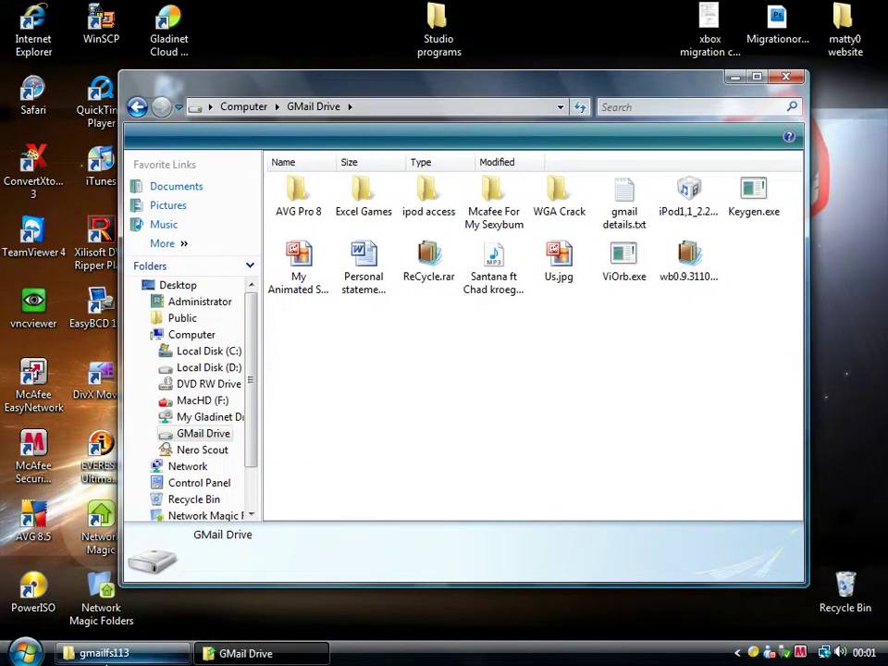
Drag the gmailfs113 folder from Downloads onto the GMail Drive window
click(104, 653)
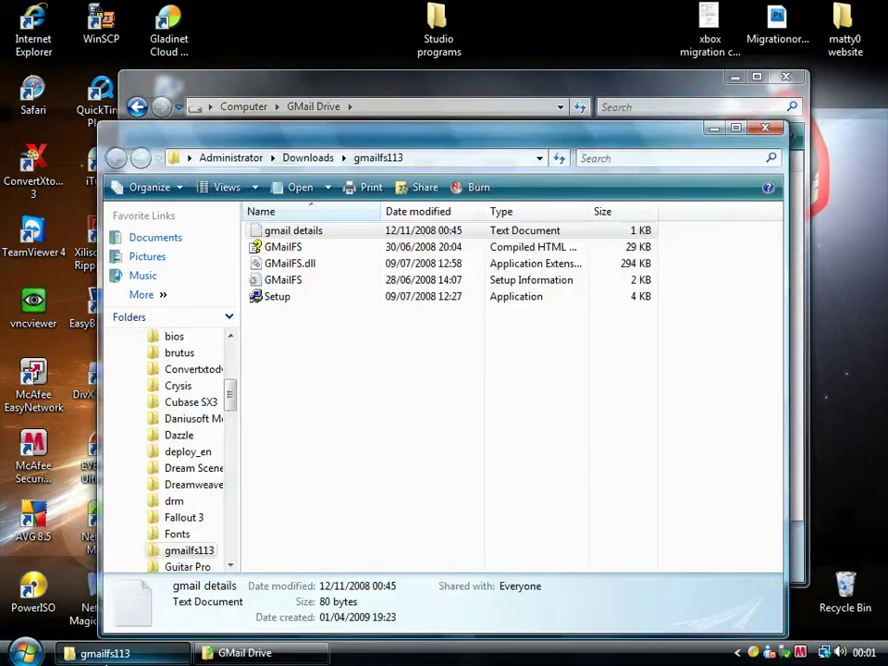
click(318, 157)
drag(325, 148, 756, 181)
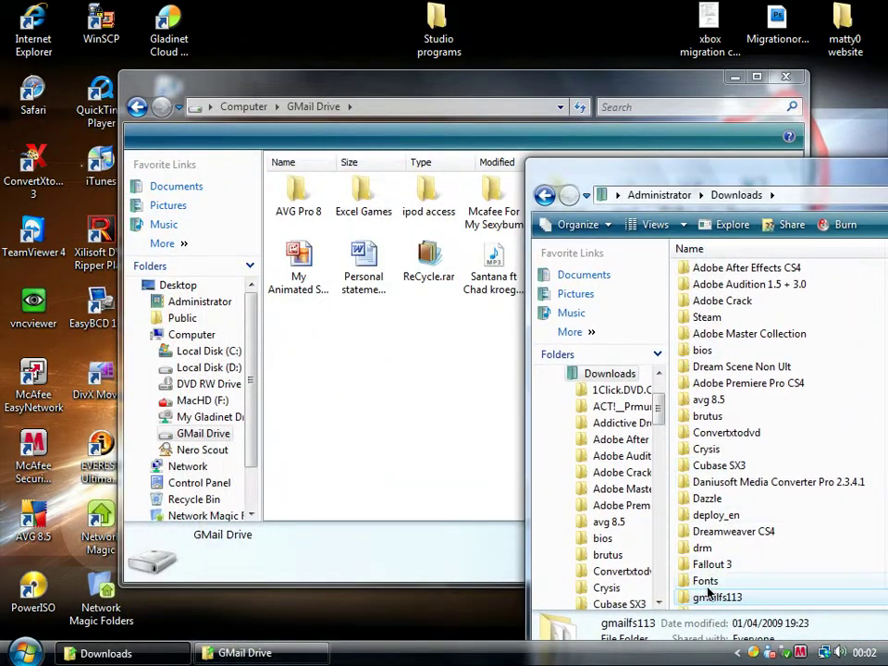
drag(721, 597, 413, 411)
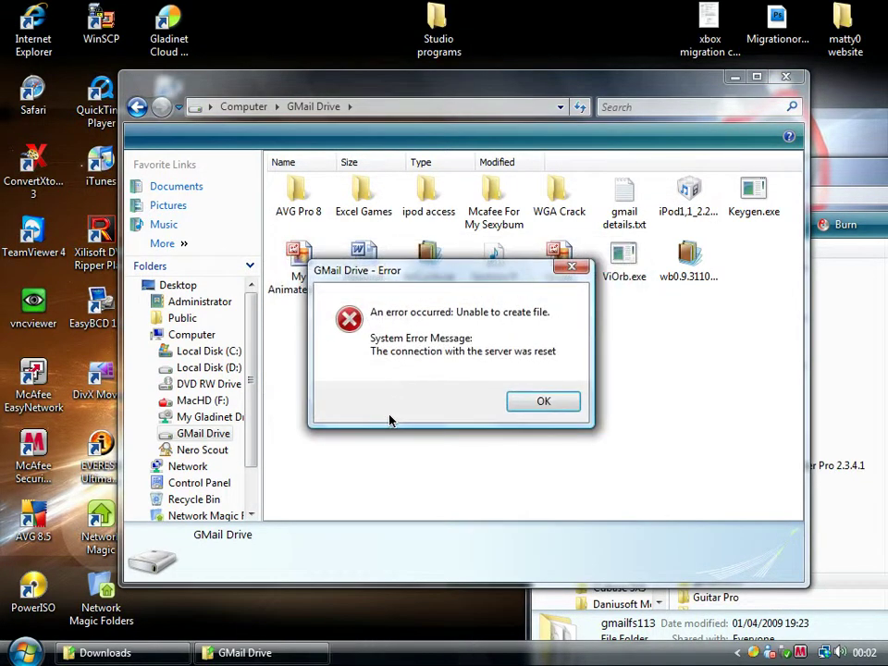
Dismiss the connection-reset error and close both the GMail Drive and Downloads windows
click(515, 407)
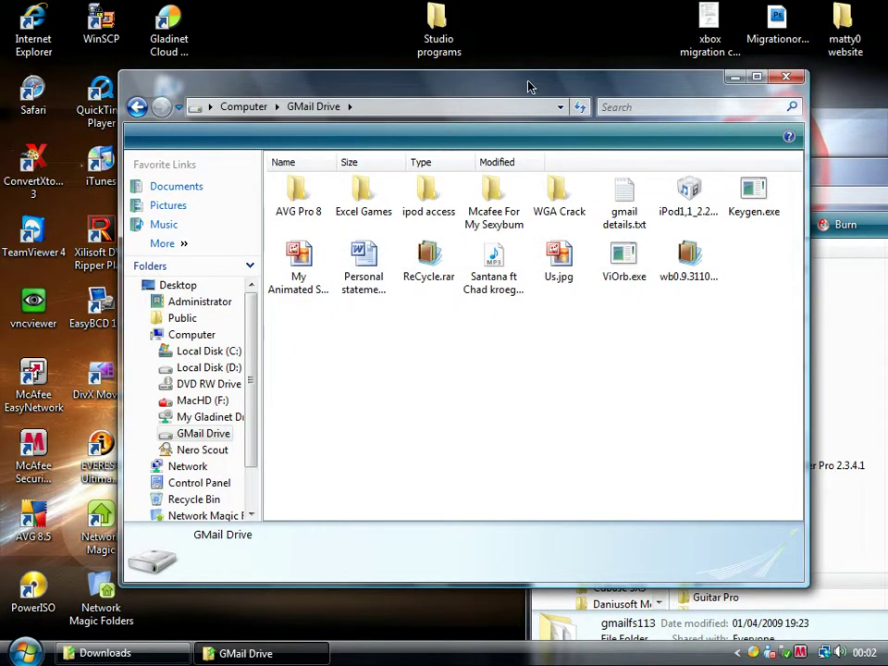
drag(529, 86, 462, 75)
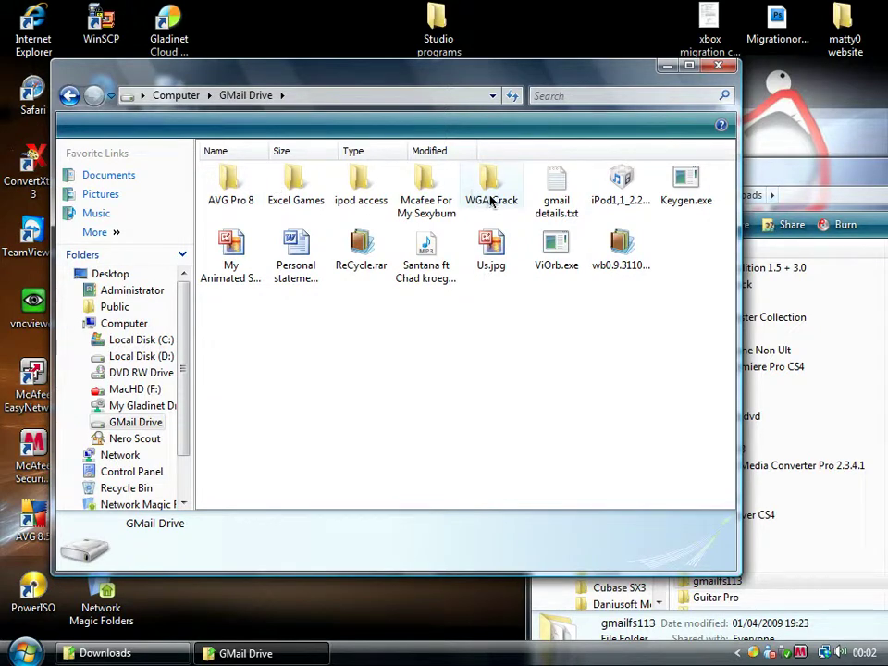
click(718, 70)
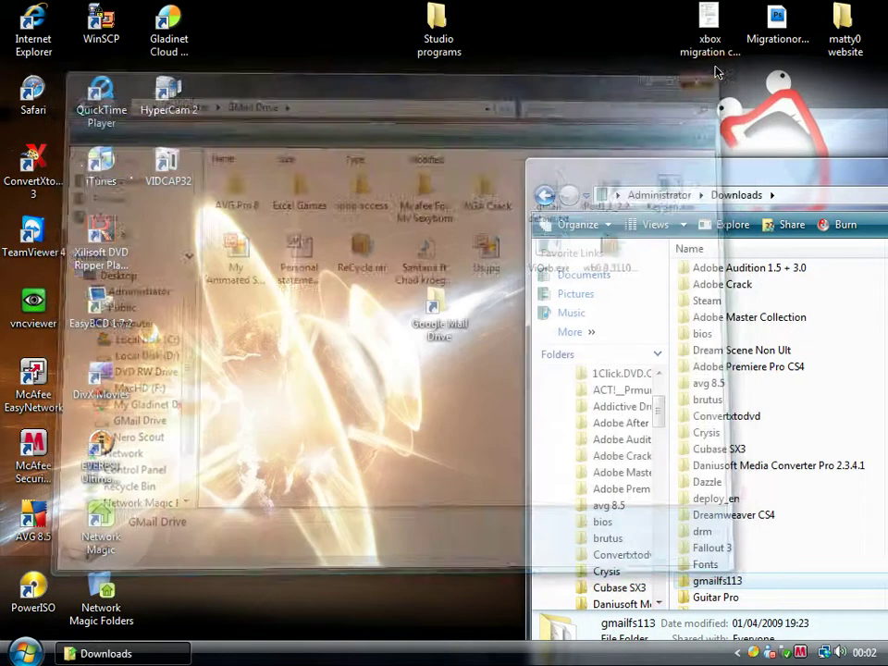
drag(713, 176, 372, 98)
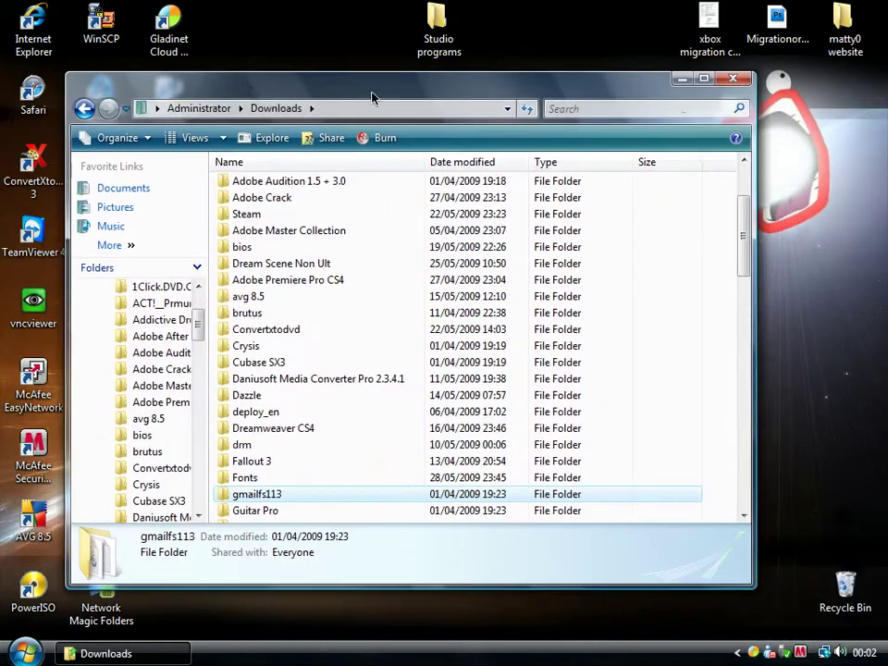
click(731, 80)
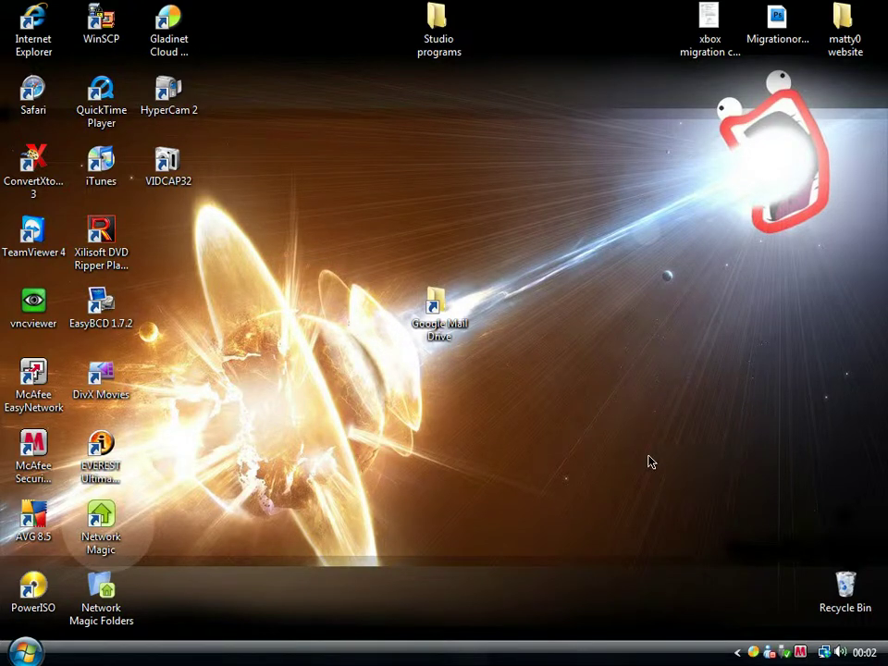
key(super)
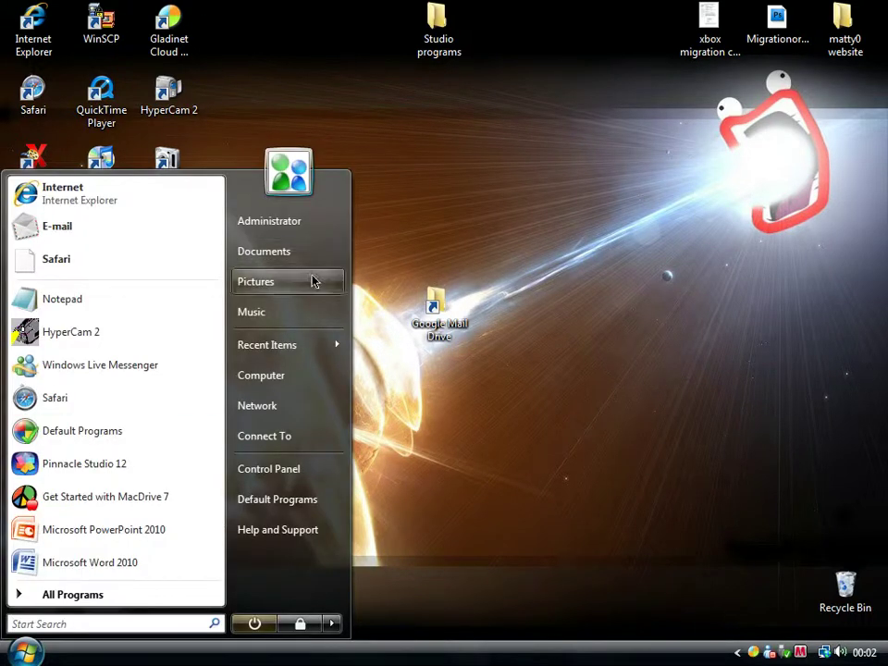
Open the shoop da wallpaper image in My Gladinet Drive (Z:) > My SkyDrive > Pictures
click(313, 378)
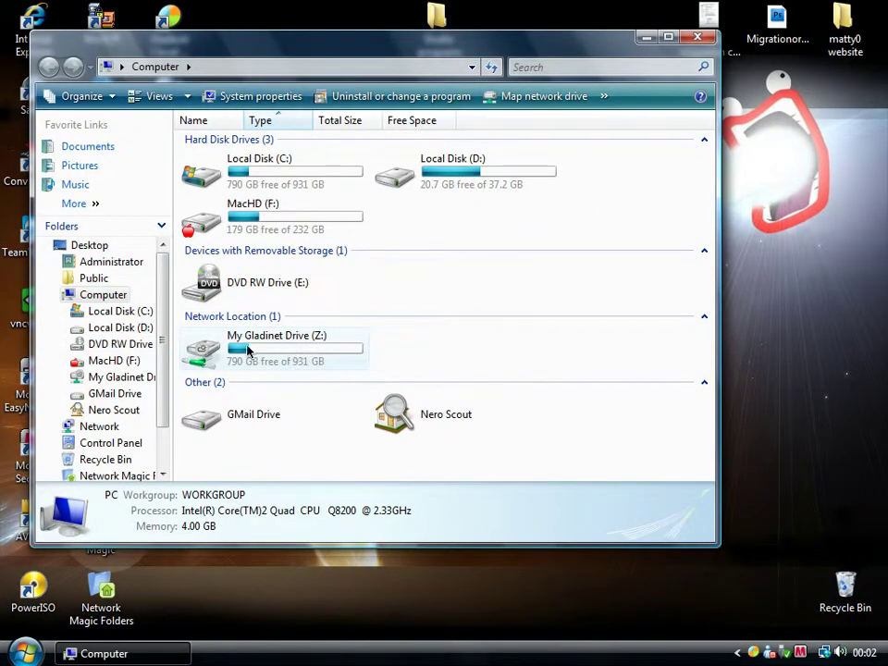
double_click(245, 350)
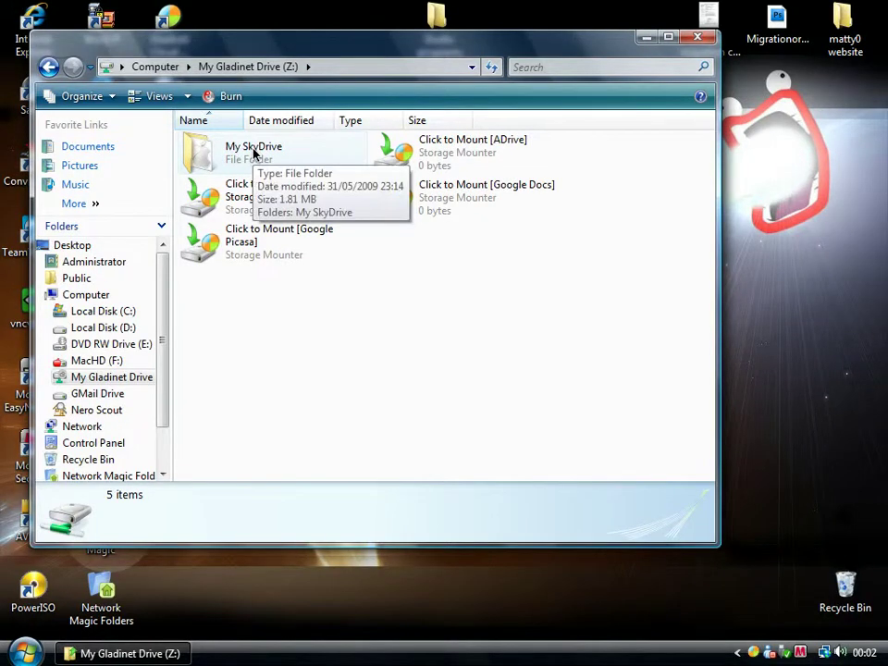
double_click(253, 153)
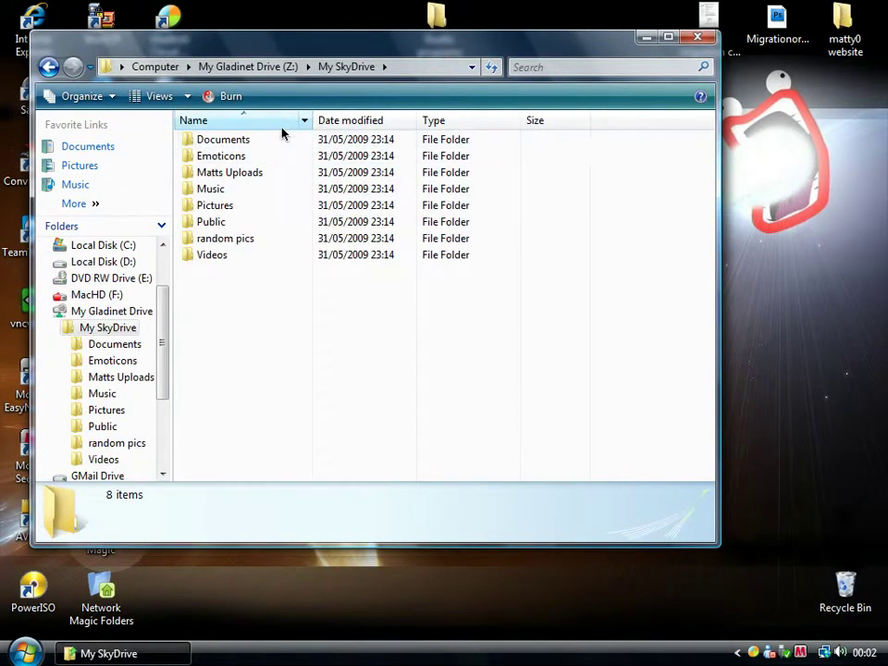
double_click(274, 207)
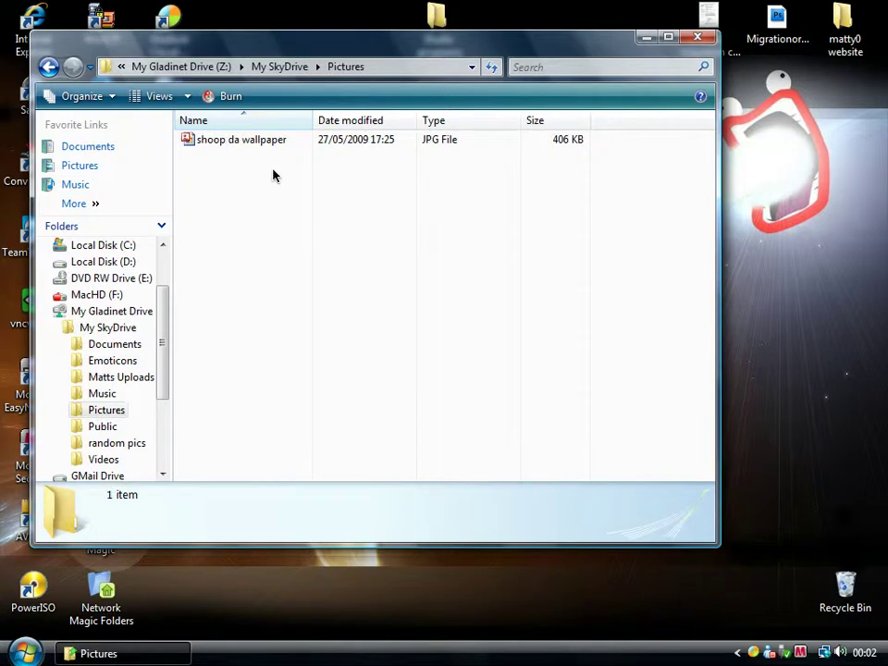
click(258, 140)
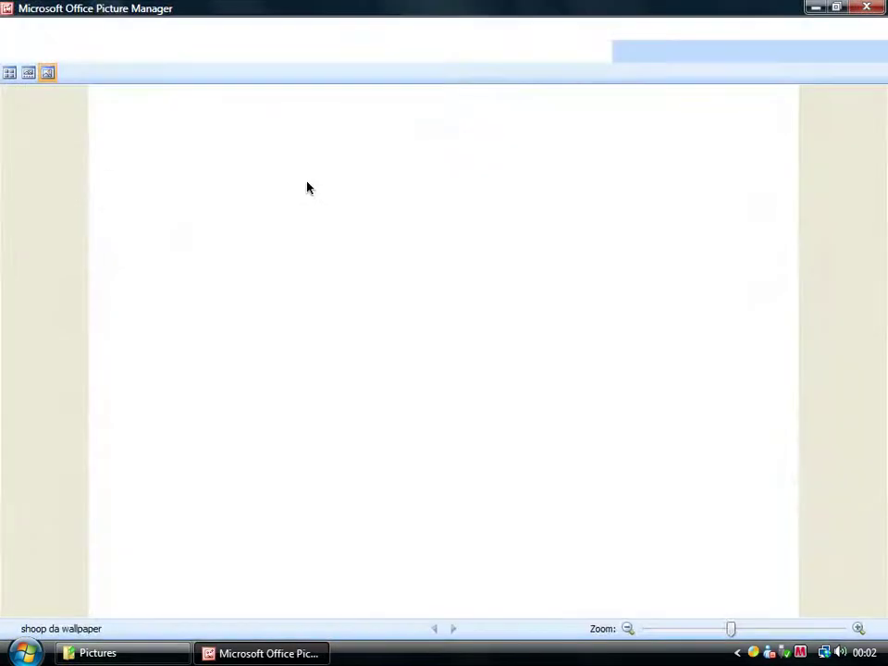
Close the image viewer and navigate back to the Computer drives list
key(alt+F4)
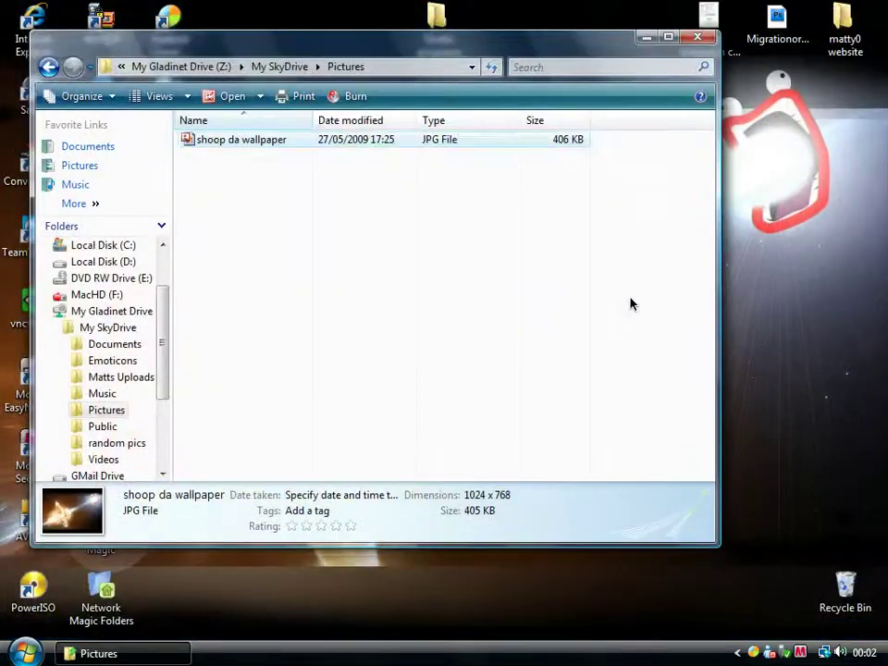
click(631, 304)
click(168, 66)
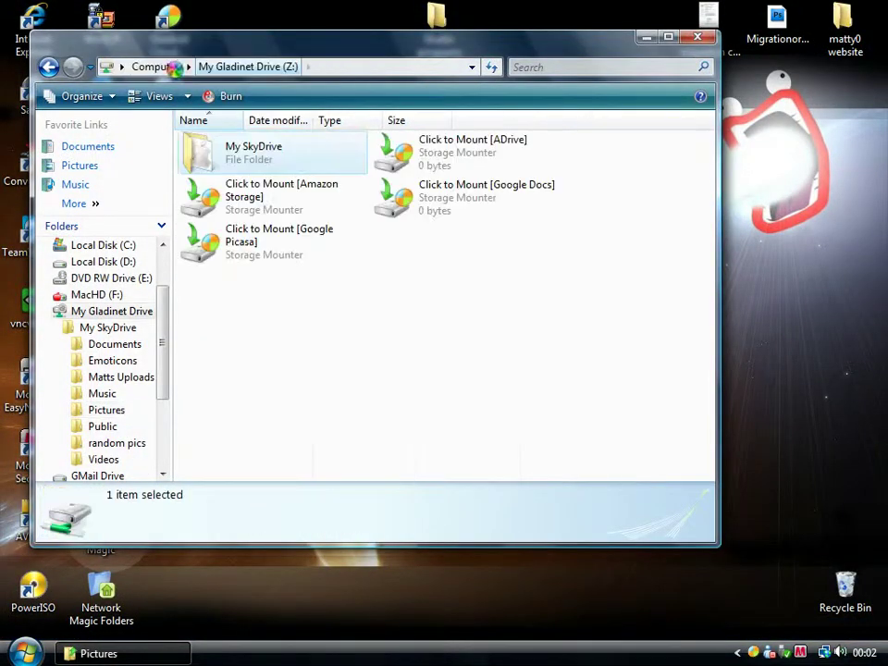
click(372, 356)
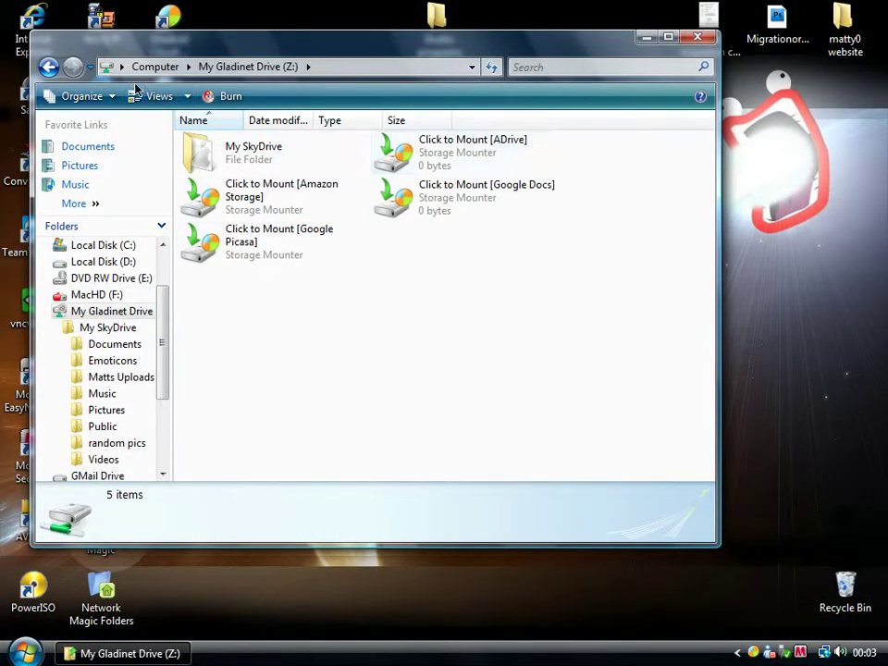
click(150, 67)
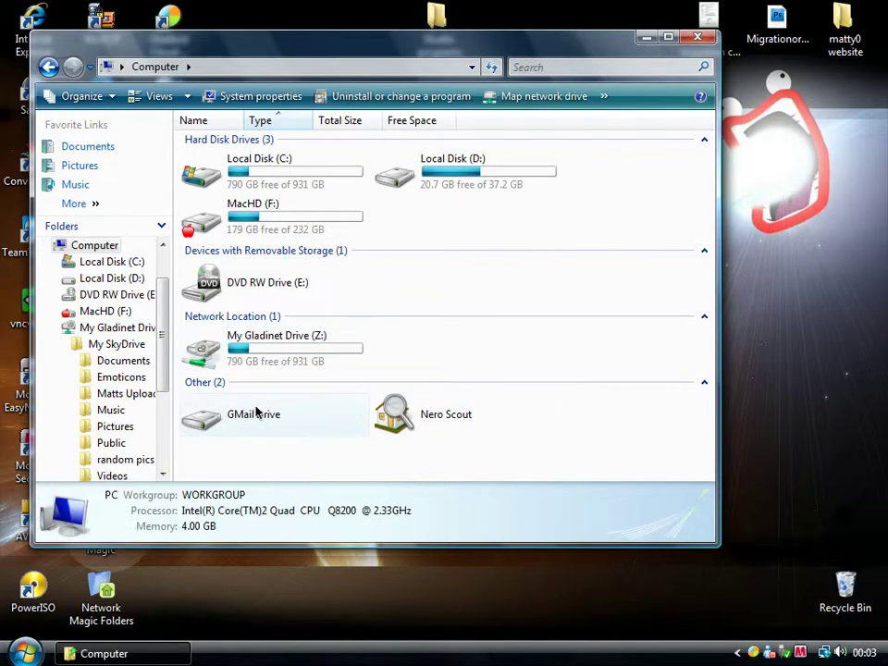
Reposition the Computer window and then close it
drag(568, 57, 685, 447)
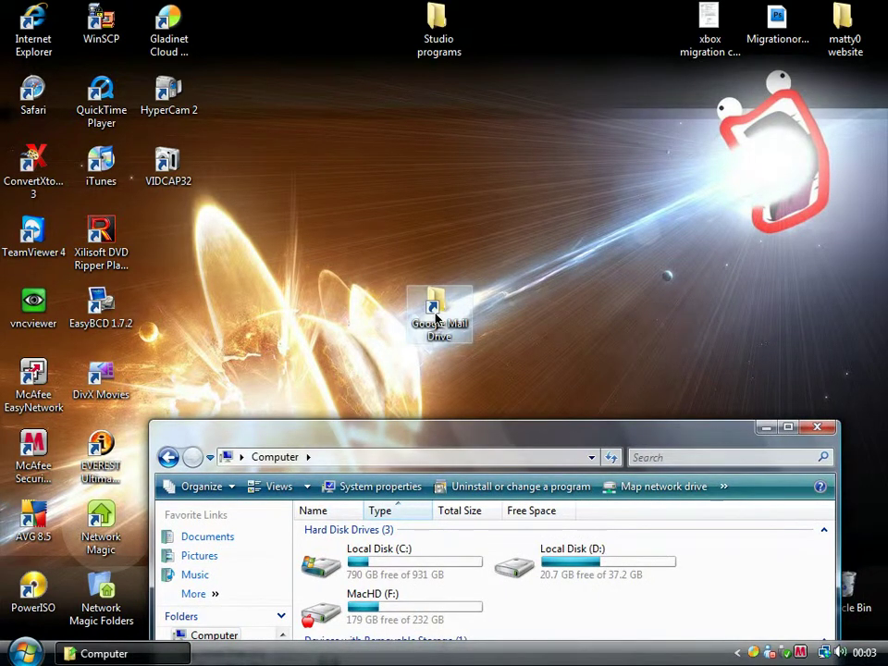
drag(631, 435, 510, 379)
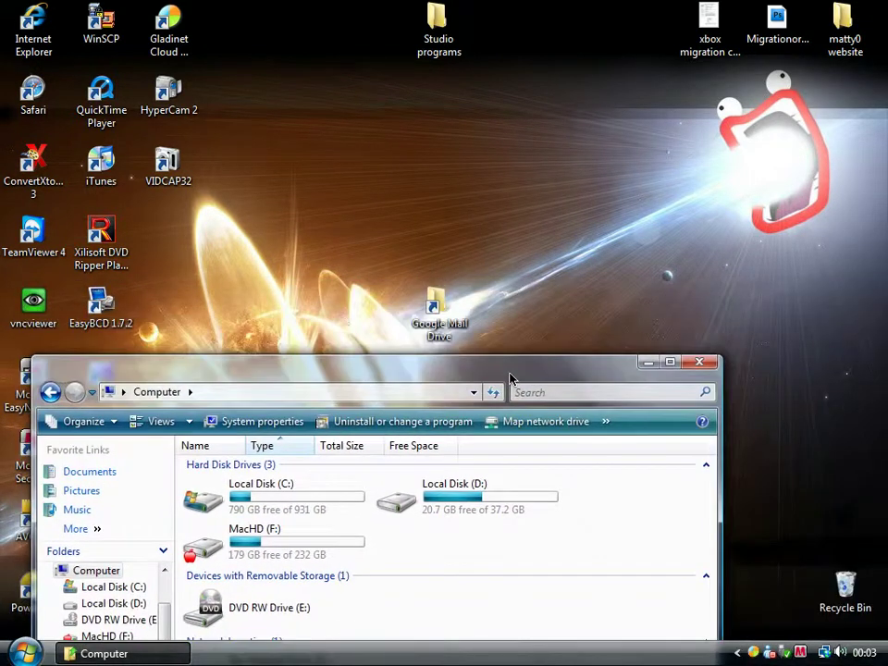
click(698, 364)
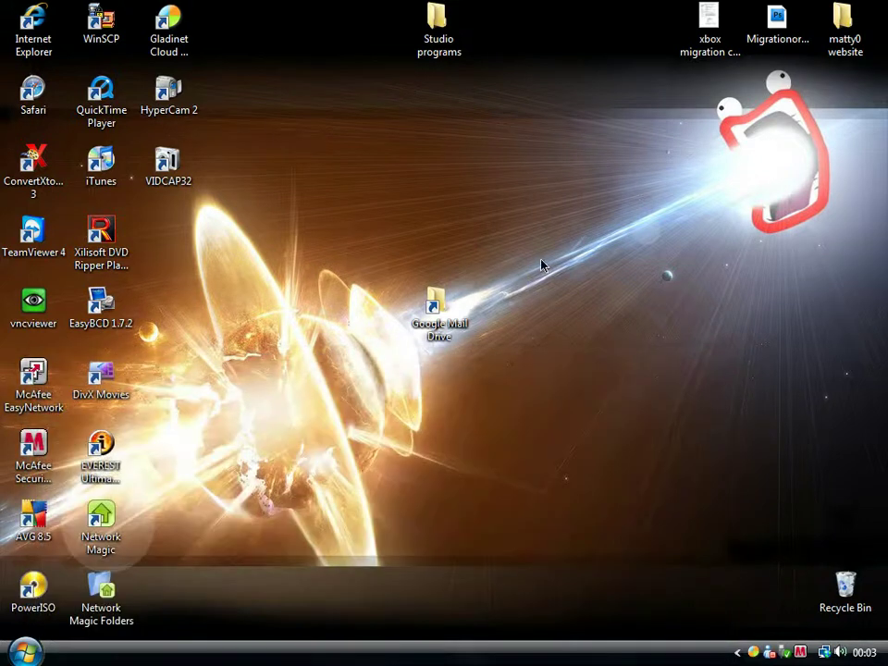